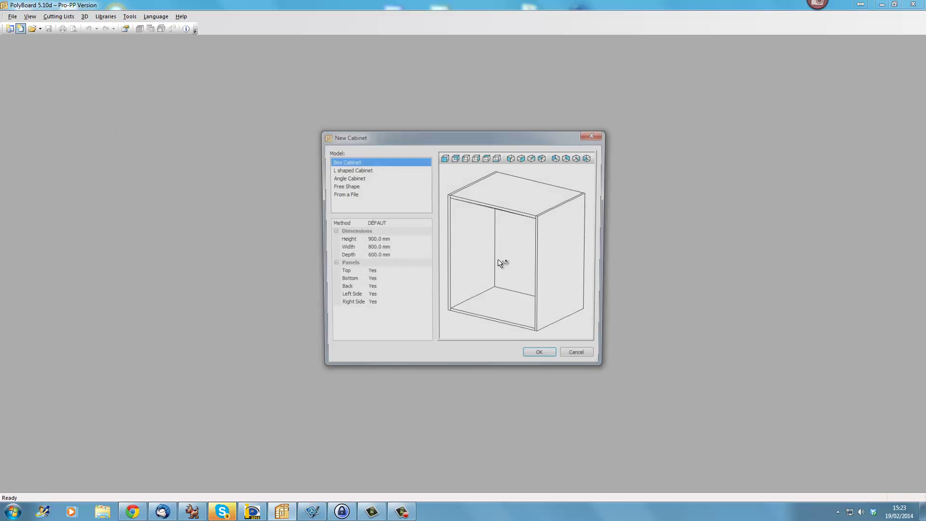
# Step: Confirm the new box cabinet, then view it rendered in 3D and orbit it into perspective
pyautogui.click(541, 357)
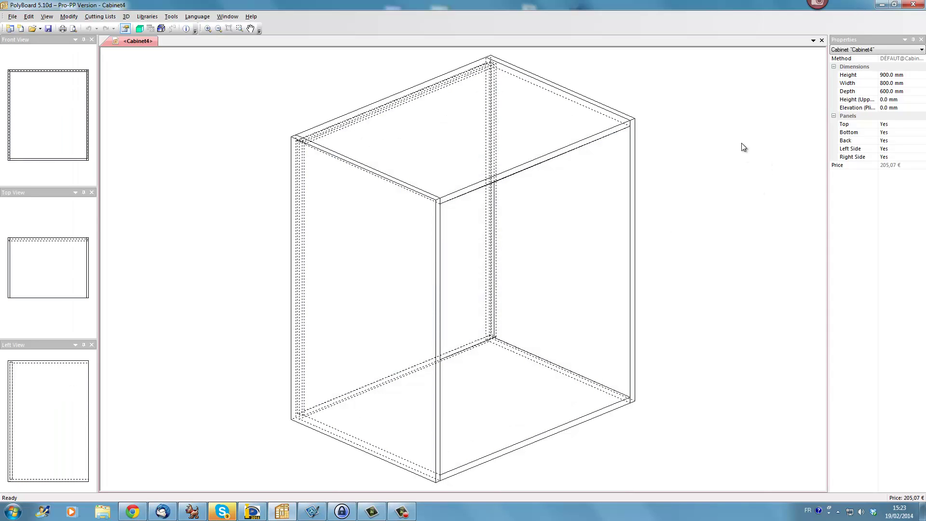
pyautogui.click(140, 29)
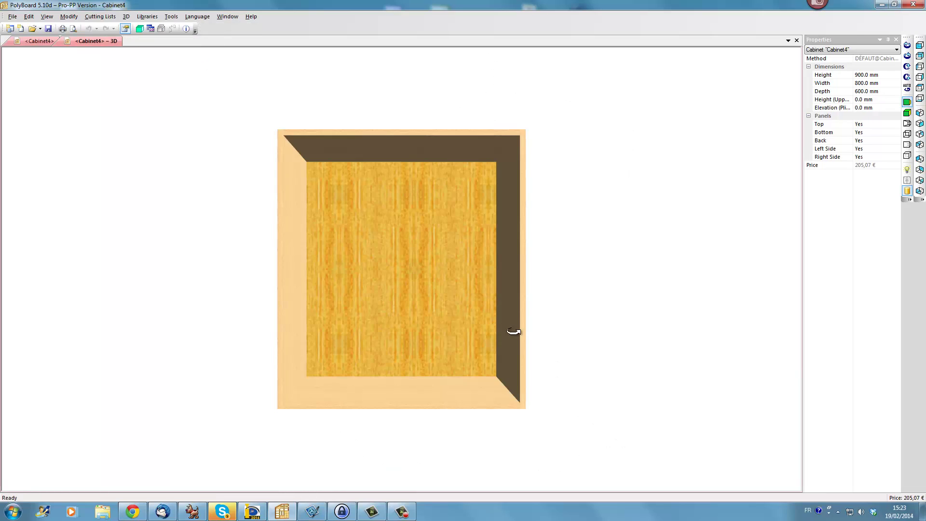
pyautogui.moveTo(514, 331); pyautogui.dragTo(490, 327)
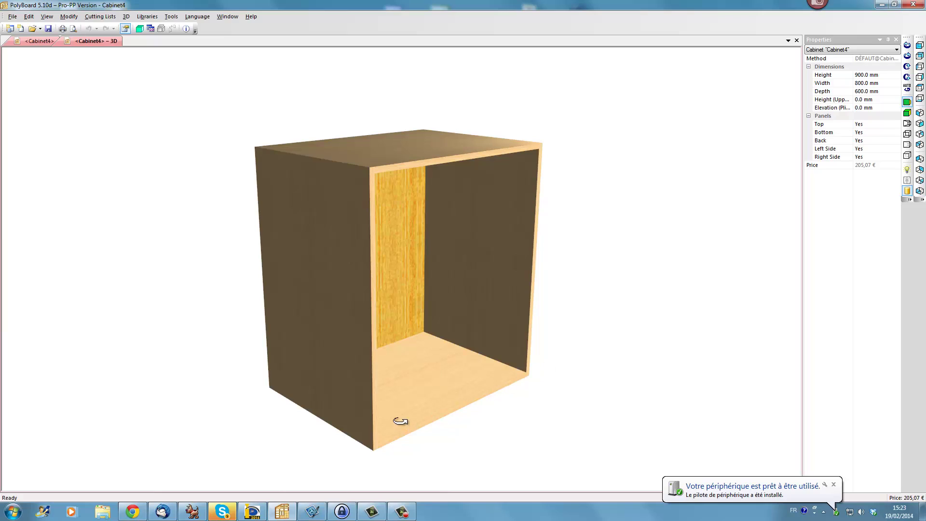
# Step: Add three fixed 19 mm PLW_305 shelves, evenly spaced, to Cabinet4's interior zone
pyautogui.click(38, 41)
pyautogui.click(527, 260)
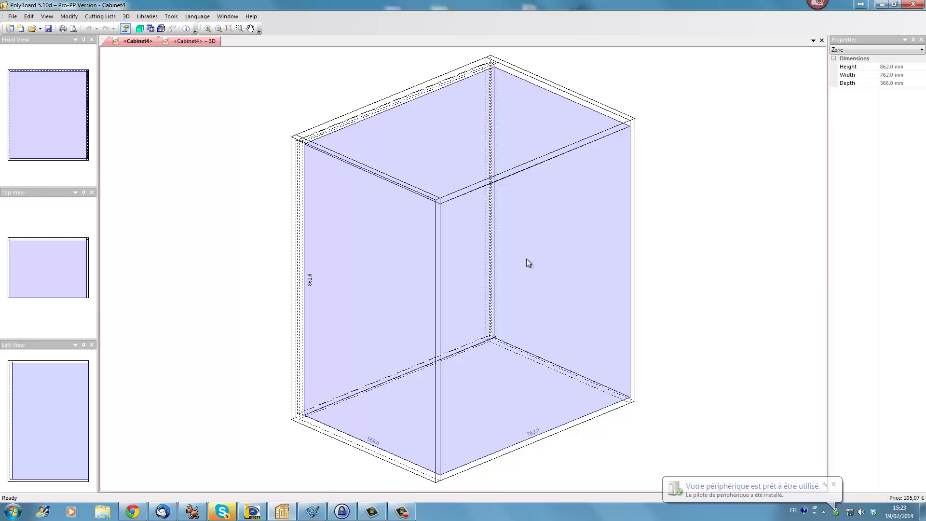
pyautogui.rightClick(526, 259)
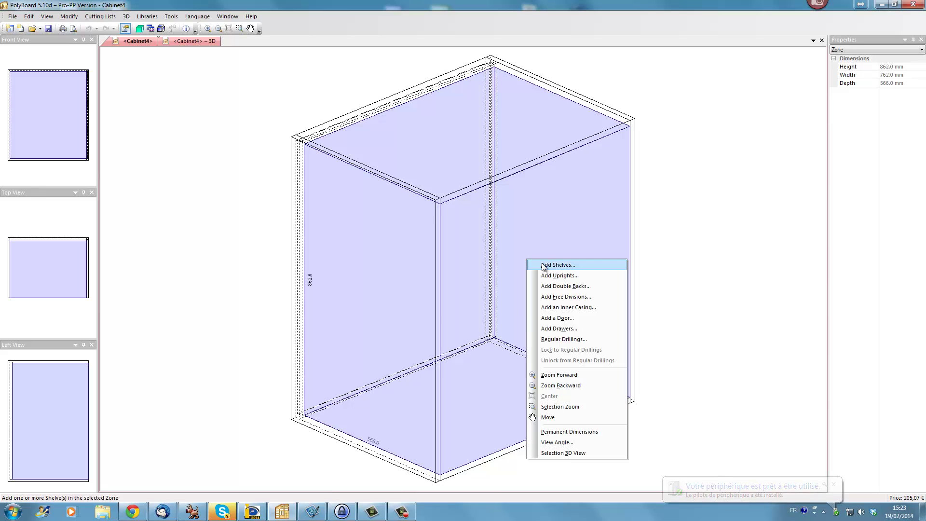
pyautogui.click(542, 264)
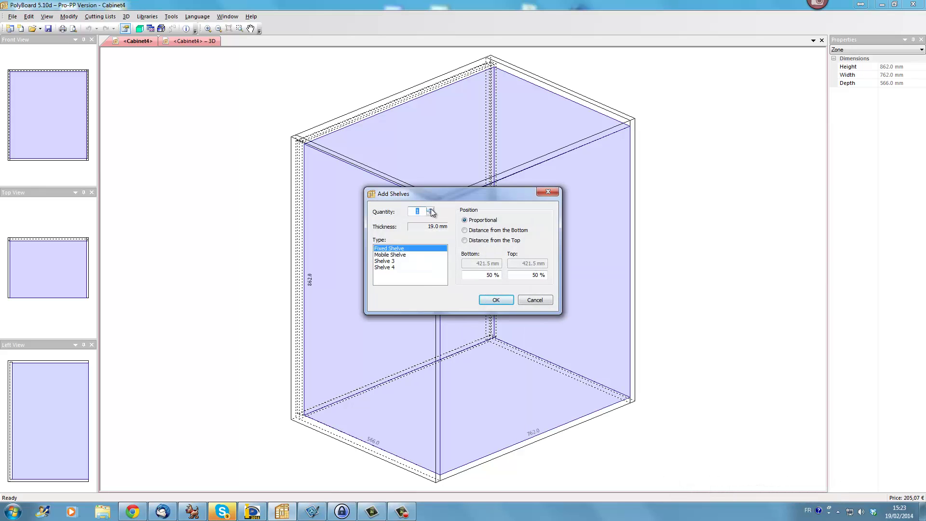
pyautogui.click(430, 210)
pyautogui.click(429, 210)
pyautogui.click(496, 300)
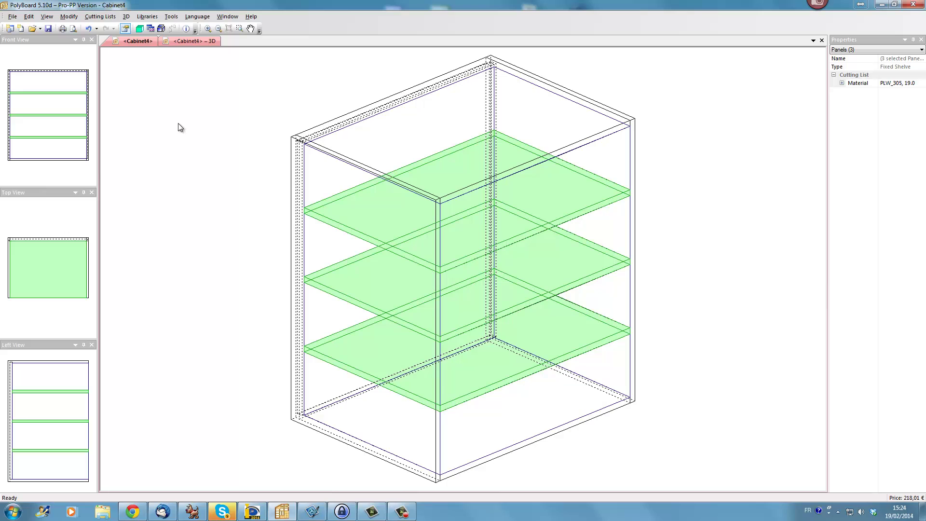
# Step: Open the Division sub-method dialog from Libraries > Sub-Methods
pyautogui.click(147, 16)
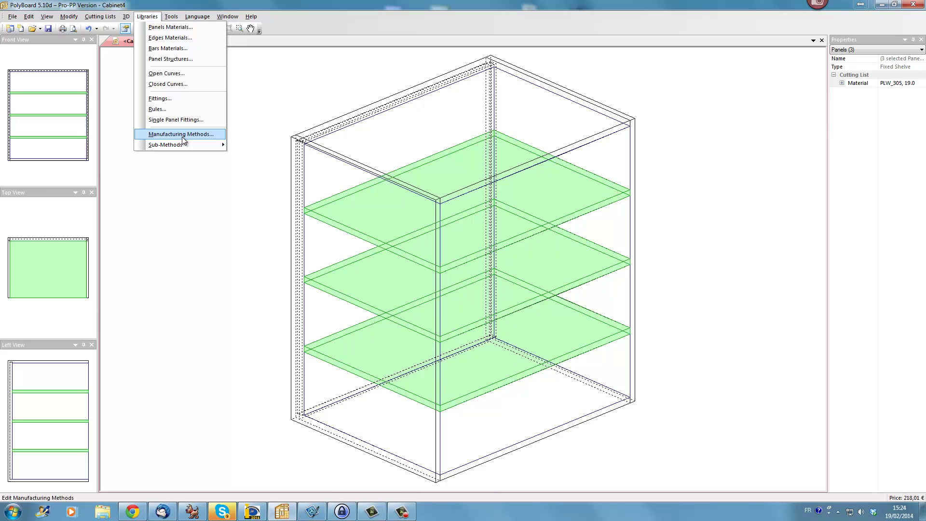
pyautogui.moveTo(183, 147)
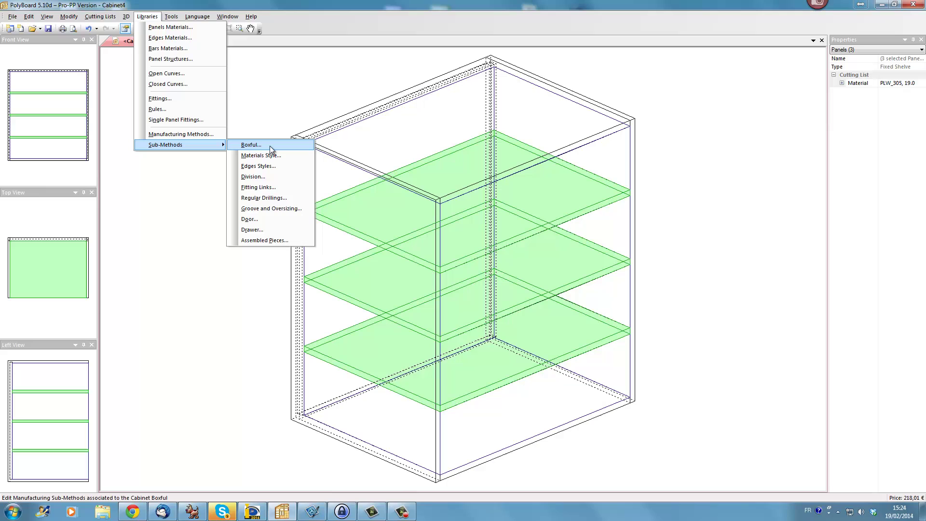
pyautogui.click(262, 173)
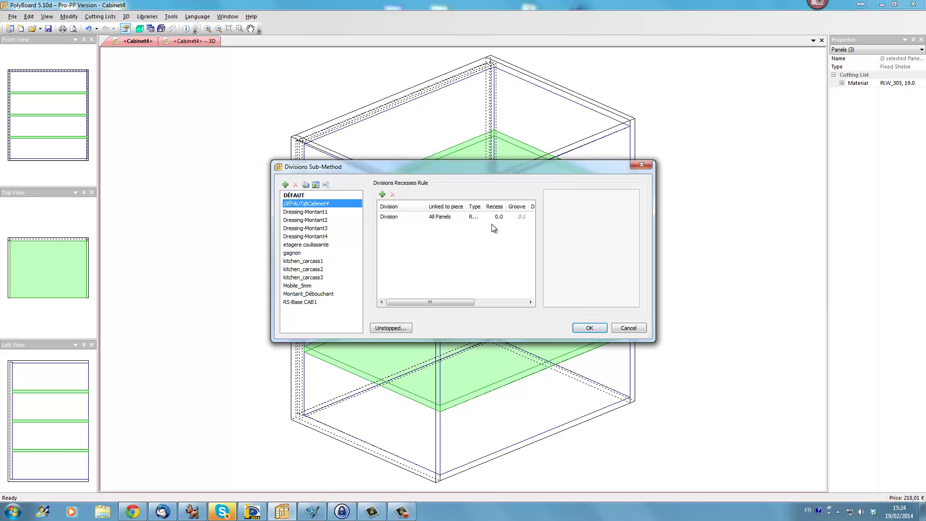
# Step: Add a recess rule setting shelves, uprights and free divisions 50 mm back from the Frontage
pyautogui.click(382, 194)
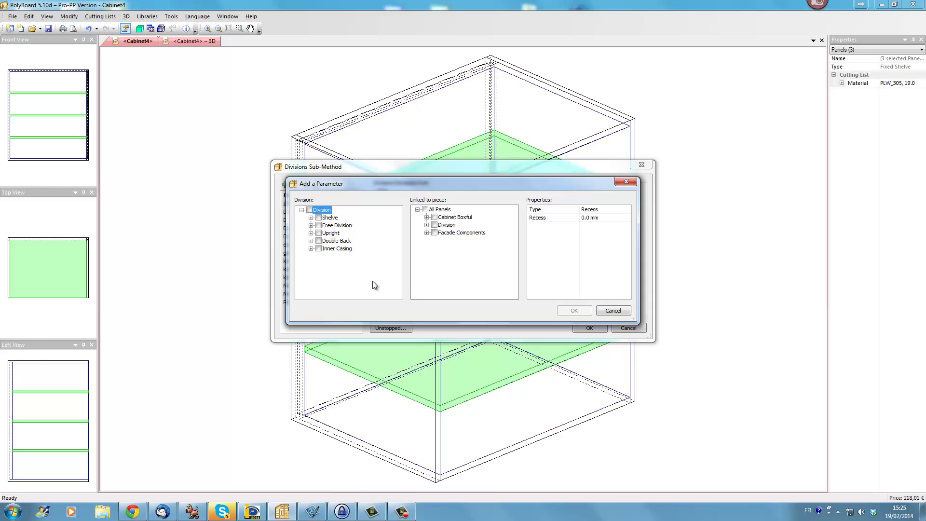
pyautogui.click(311, 218)
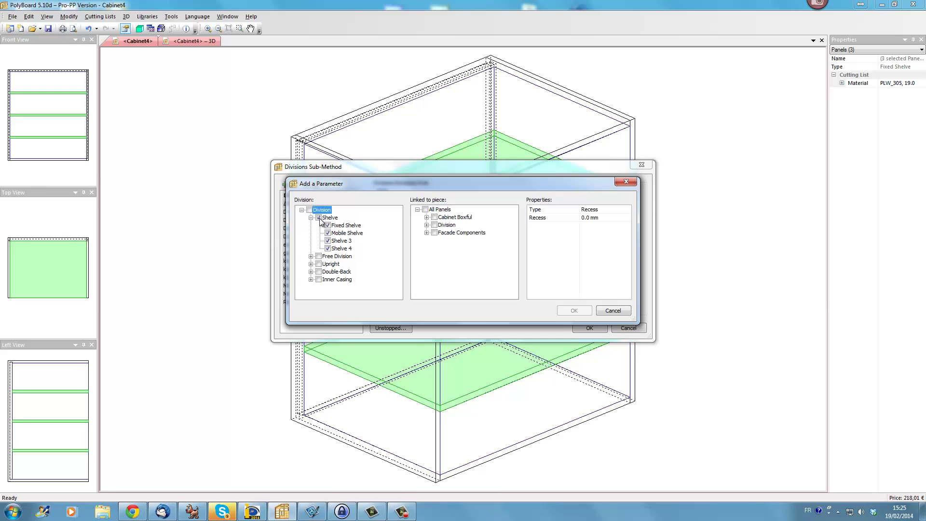
pyautogui.click(311, 265)
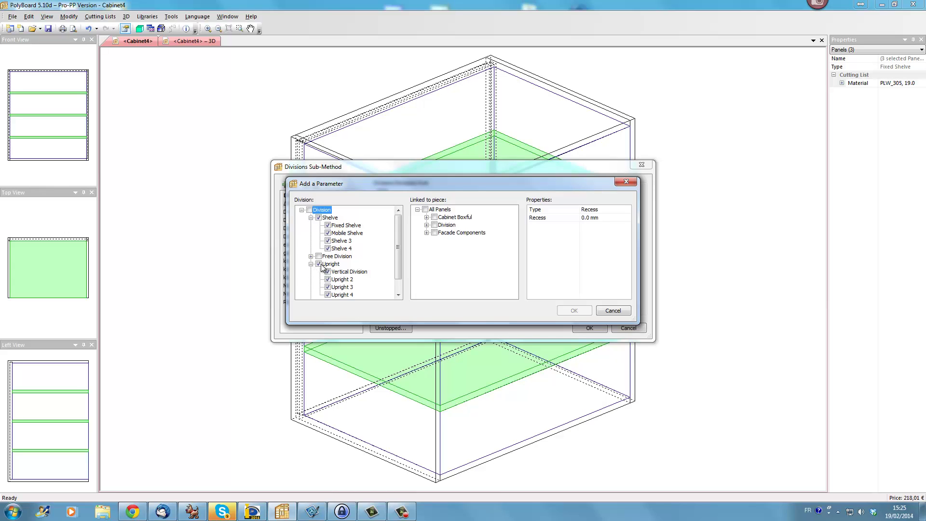
pyautogui.click(311, 256)
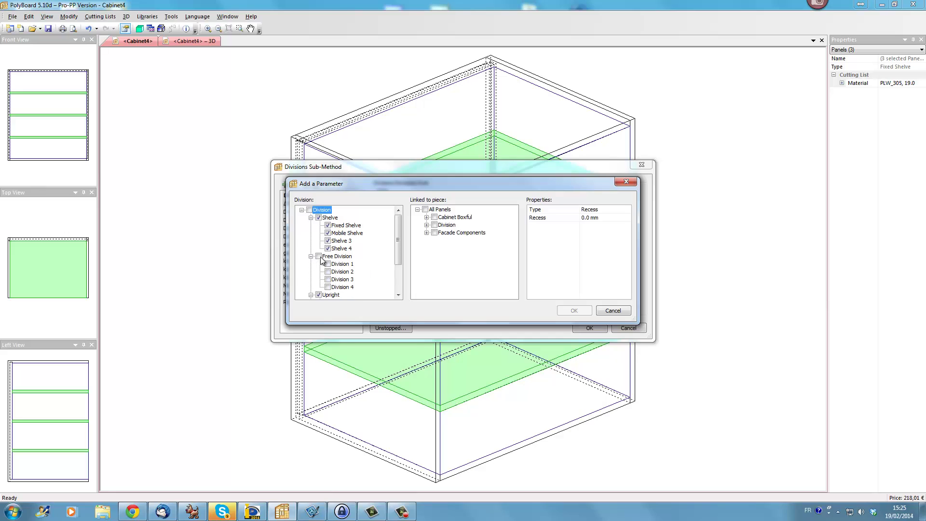
pyautogui.click(319, 256)
pyautogui.click(427, 217)
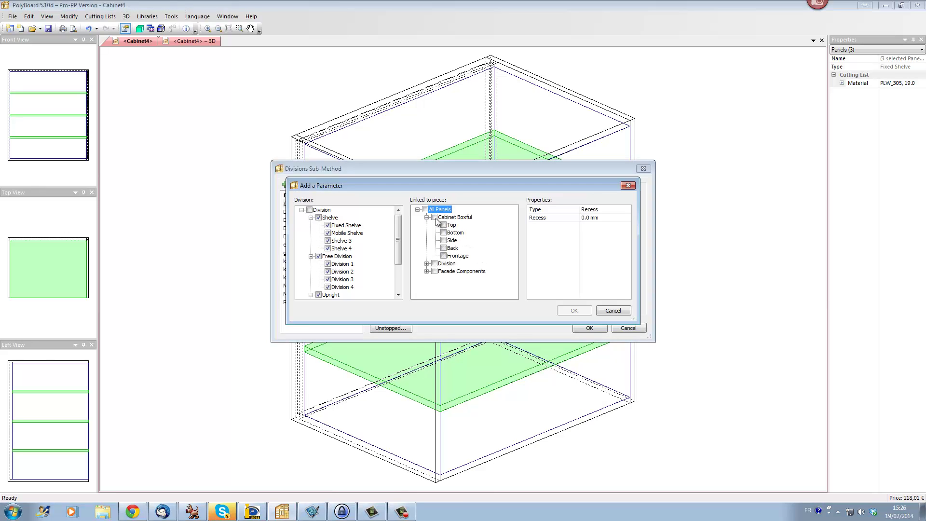
pyautogui.click(444, 256)
pyautogui.doubleClick(590, 218)
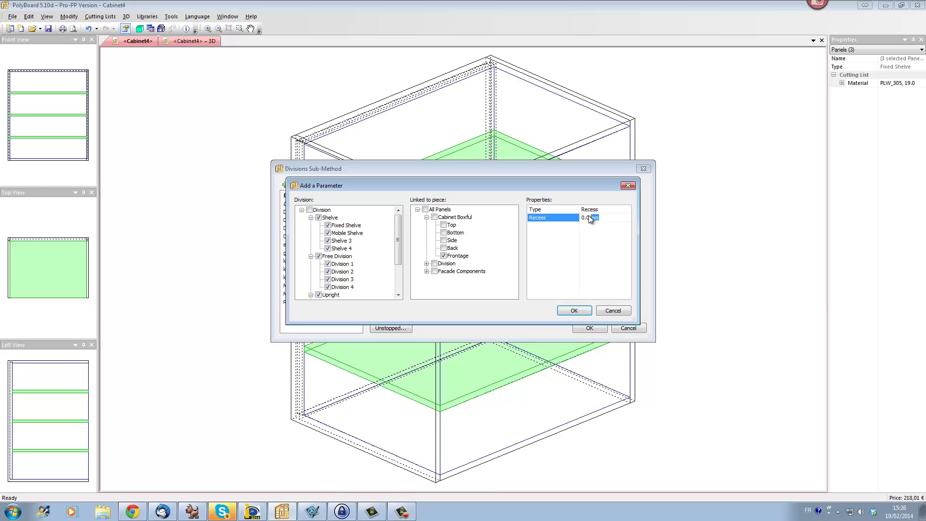
pyautogui.write('50')
pyautogui.click(580, 310)
pyautogui.click(590, 327)
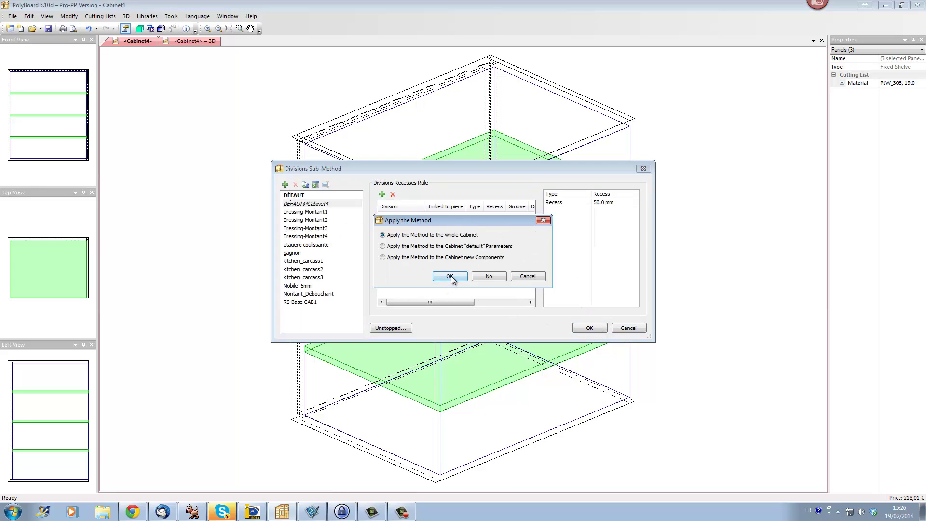
# Step: Apply the recess method to the whole cabinet, then select the cabinet as a whole
pyautogui.click(449, 276)
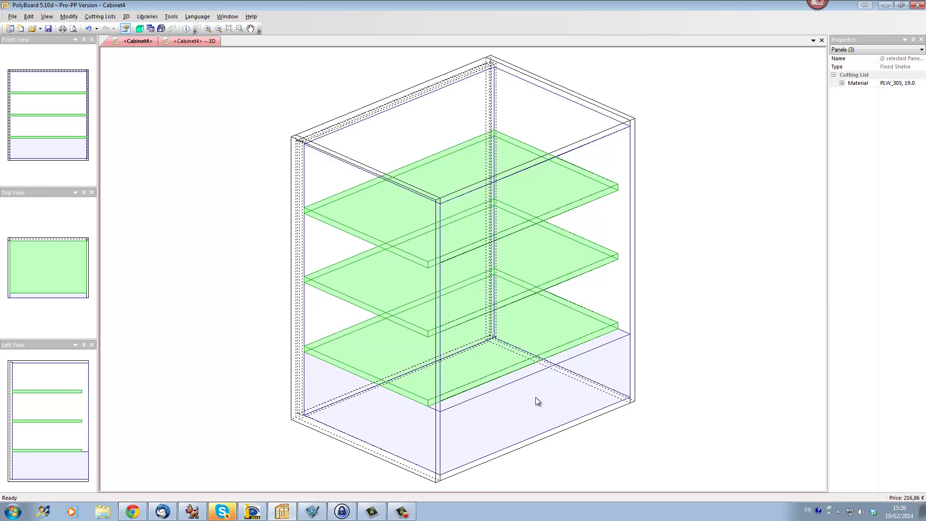
pyautogui.click(748, 147)
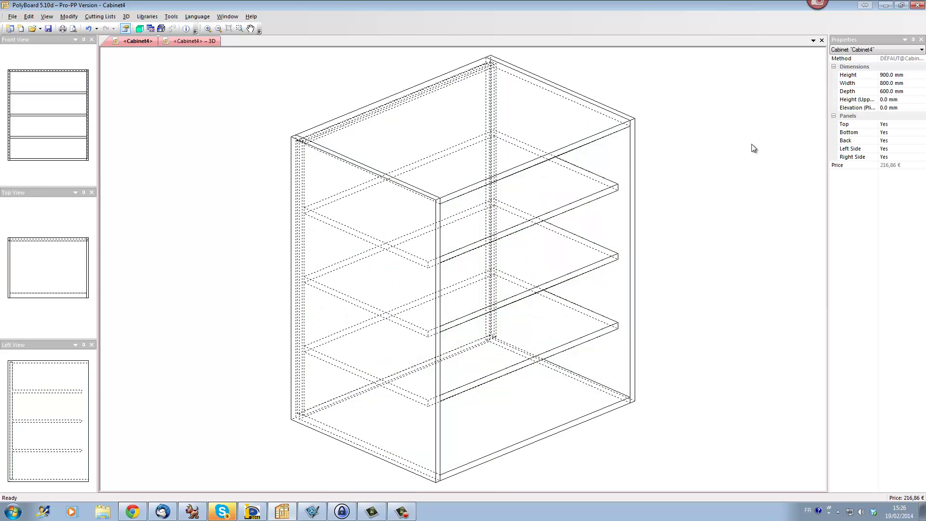
# Step: Set the cabinet height to 2000 mm
pyautogui.click(911, 75)
pyautogui.write('20')
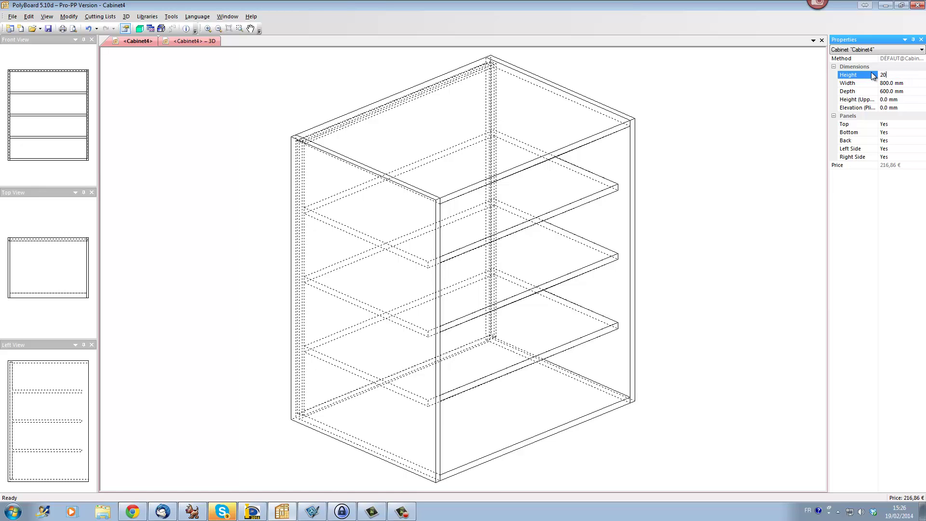
pyautogui.write('00')
pyautogui.press('Return')
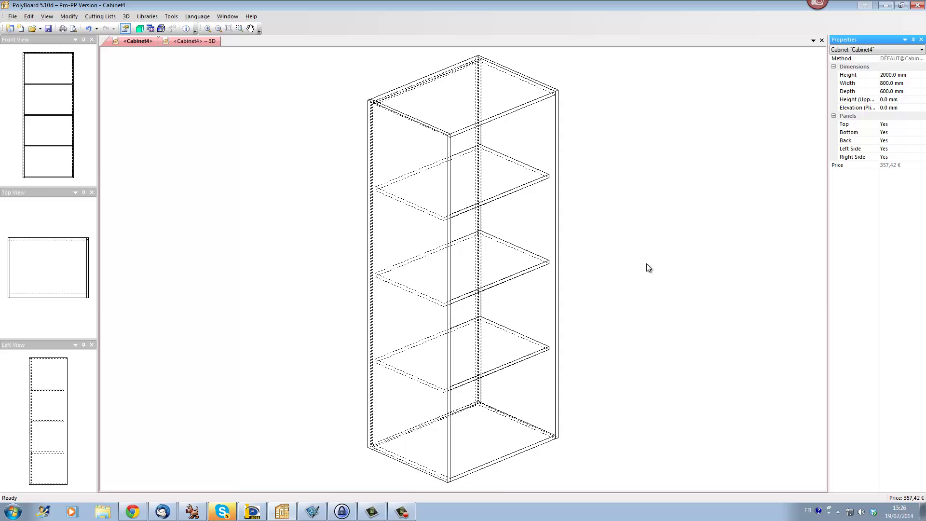
# Step: Split the lower-middle compartment with one centred upright into two 371.5 mm halves
pyautogui.click(496, 326)
pyautogui.rightClick(497, 327)
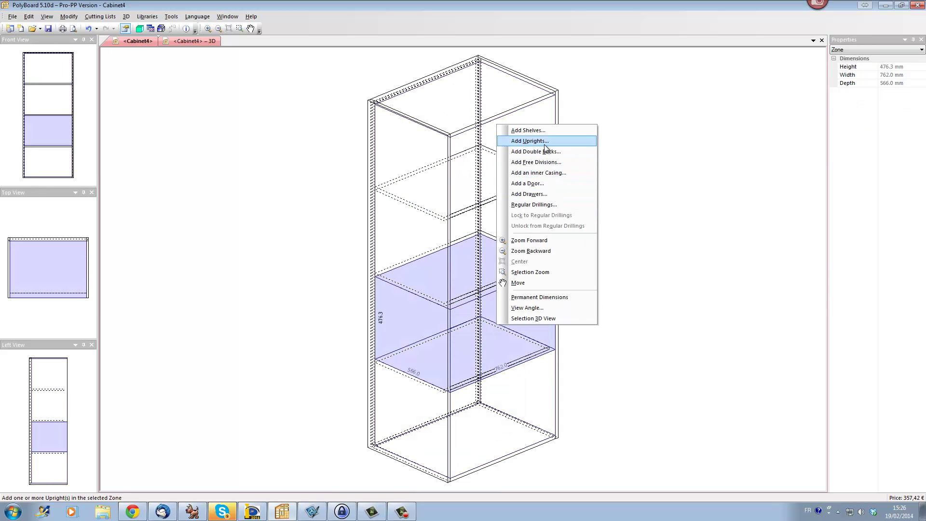
pyautogui.click(530, 141)
pyautogui.click(494, 298)
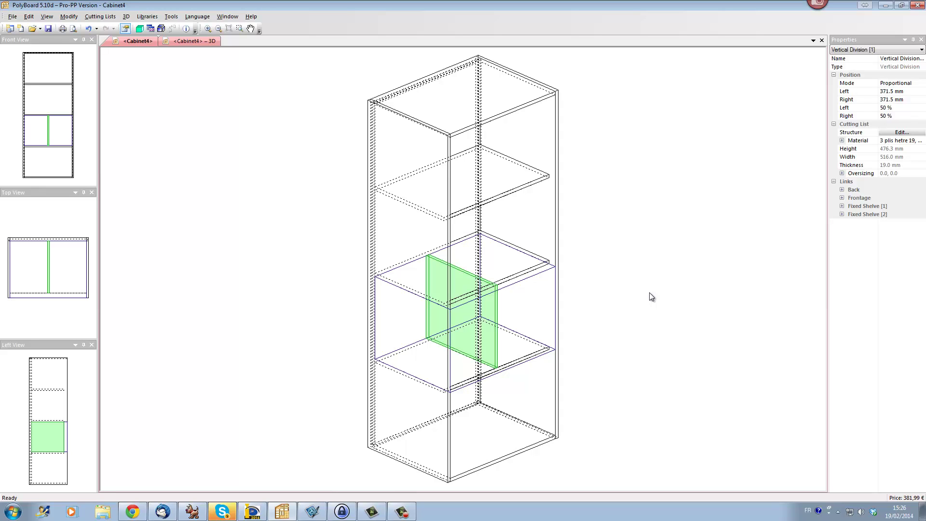
pyautogui.click(198, 41)
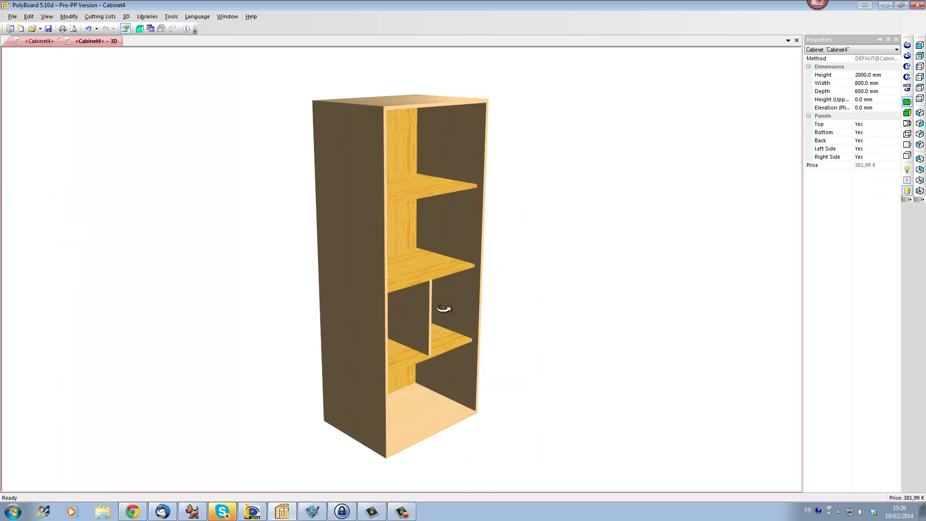
pyautogui.moveTo(443, 309); pyautogui.dragTo(382, 310)
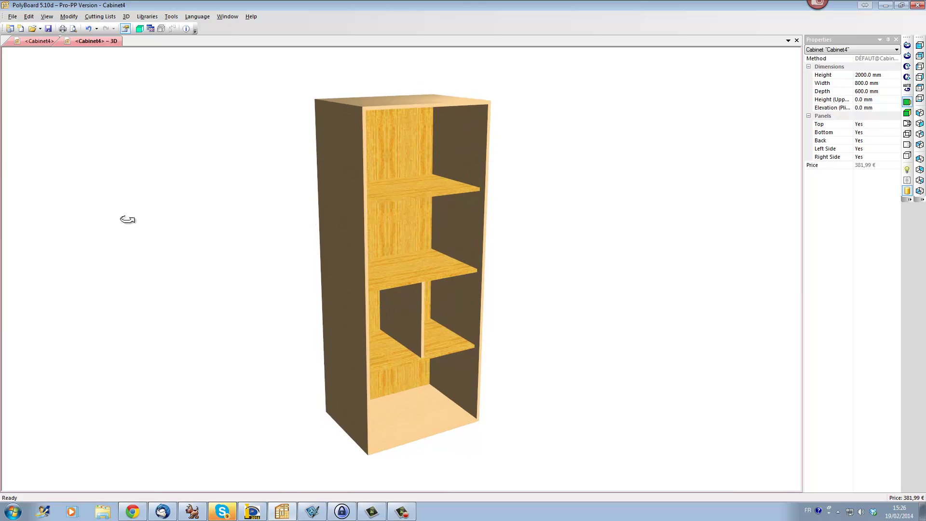
pyautogui.click(25, 42)
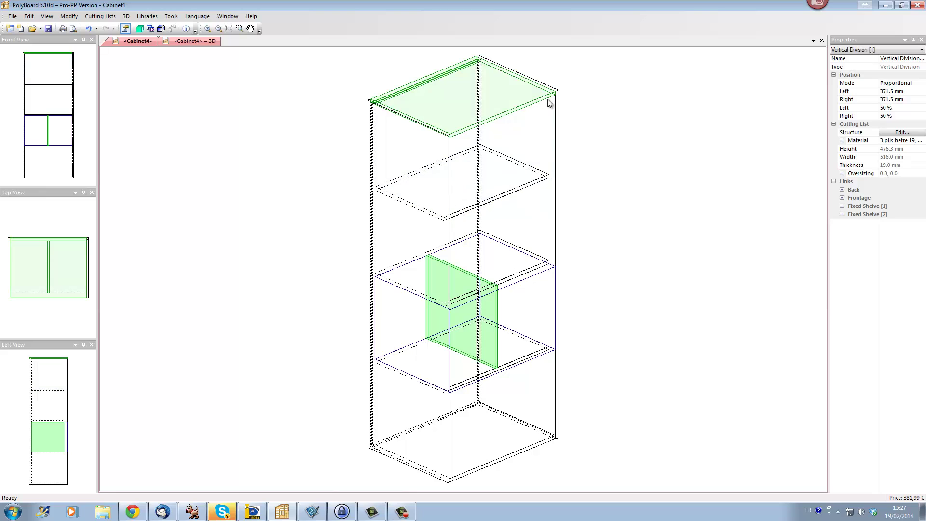
pyautogui.click(557, 108)
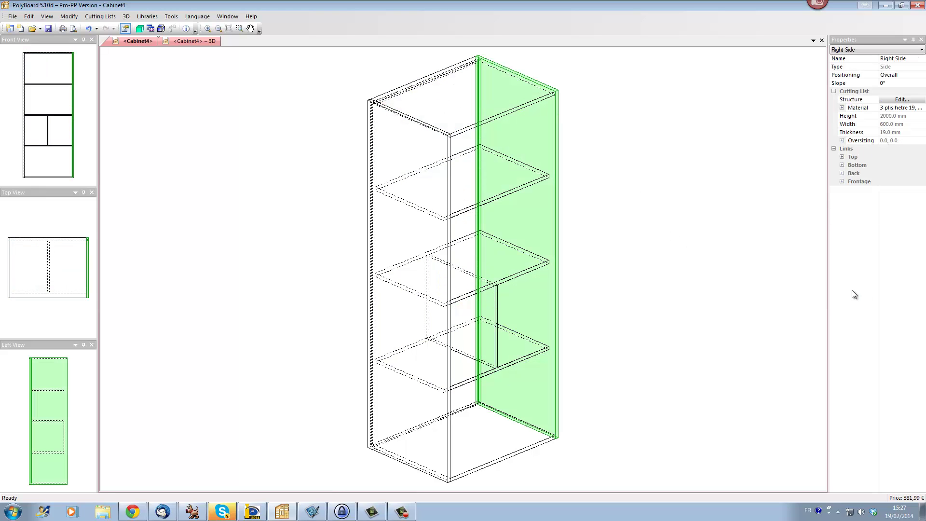
pyautogui.click(842, 182)
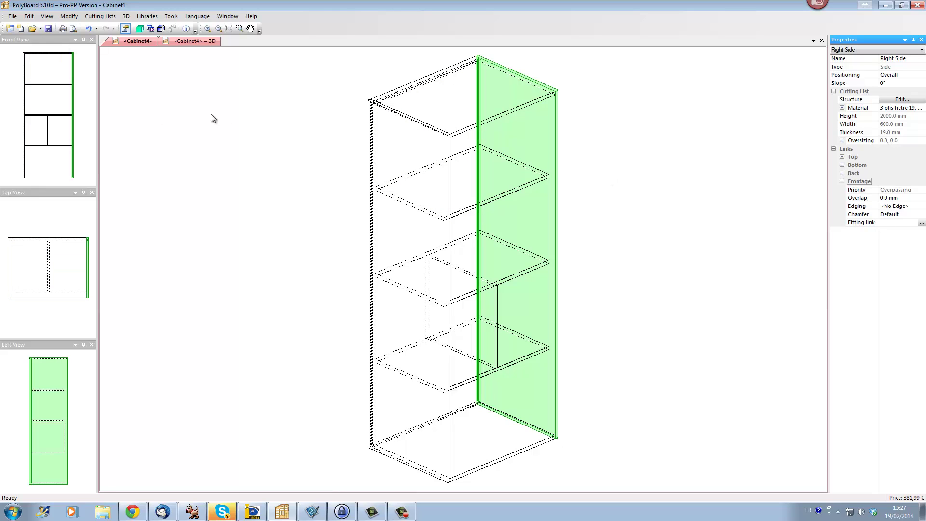
pyautogui.click(242, 132)
# Step: Open the Edges Styles sub-method dialog from Libraries > Sub-Methods
pyautogui.click(147, 17)
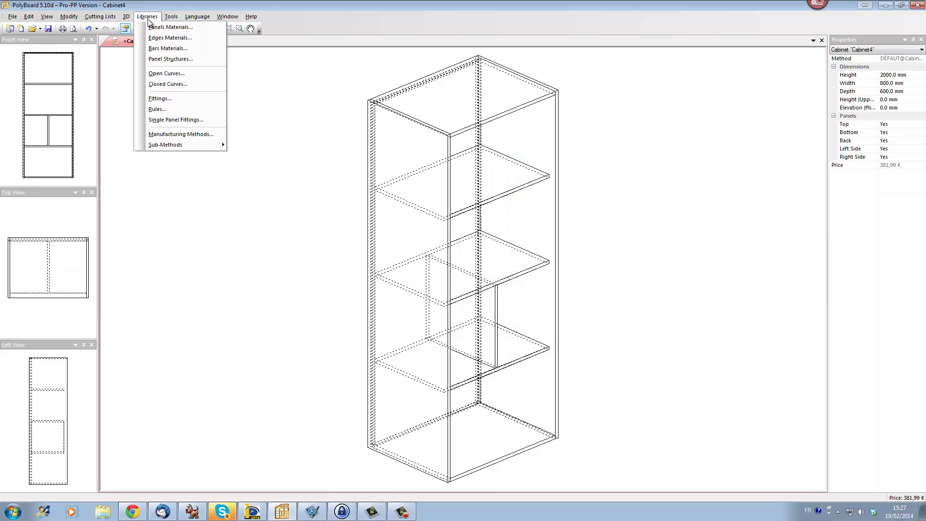
pyautogui.moveTo(168, 145)
pyautogui.click(258, 166)
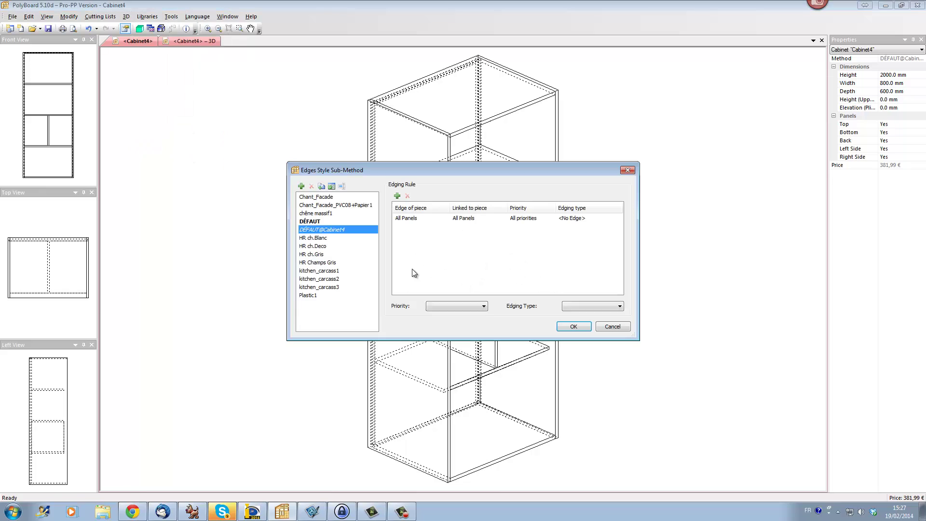
# Step: Add edging rules for the Top, Bottom and Side panels' edges linked to the Frontage
pyautogui.click(397, 196)
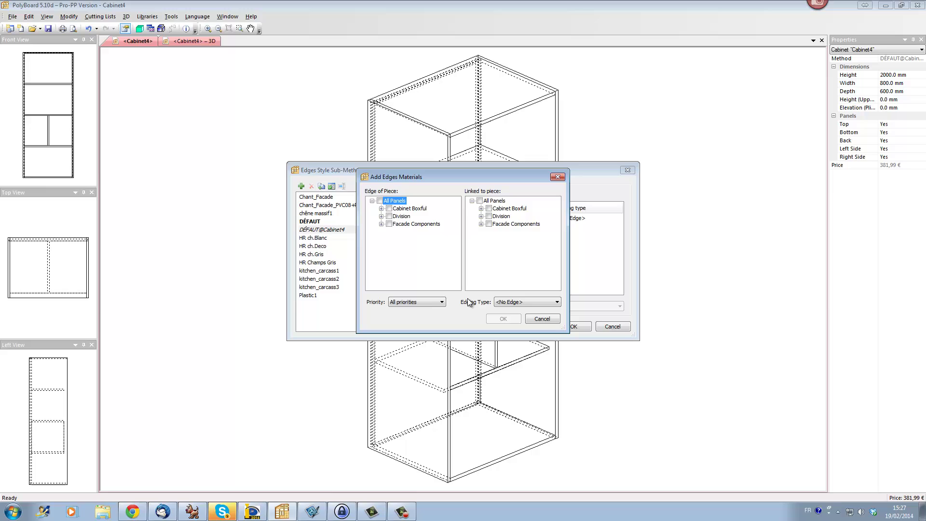
pyautogui.click(381, 208)
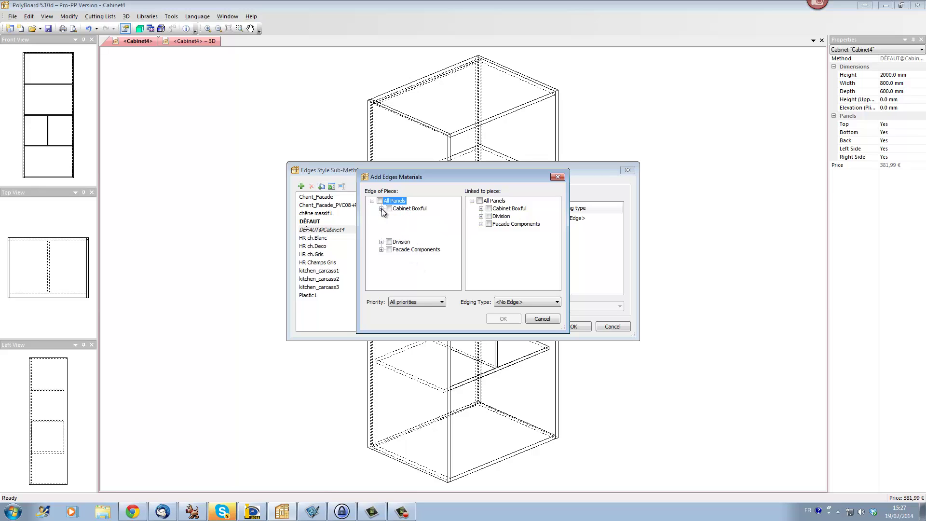
pyautogui.click(398, 217)
pyautogui.click(398, 224)
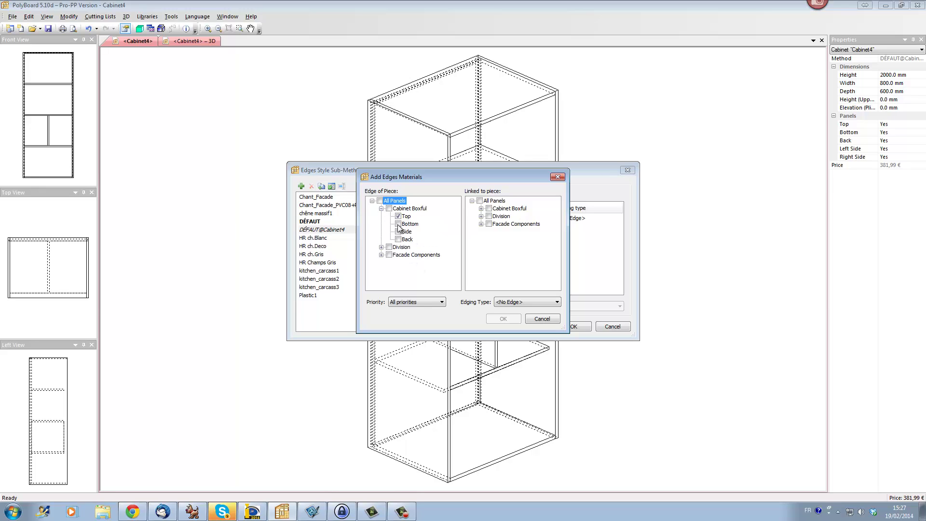
pyautogui.click(398, 231)
pyautogui.click(480, 208)
pyautogui.click(498, 302)
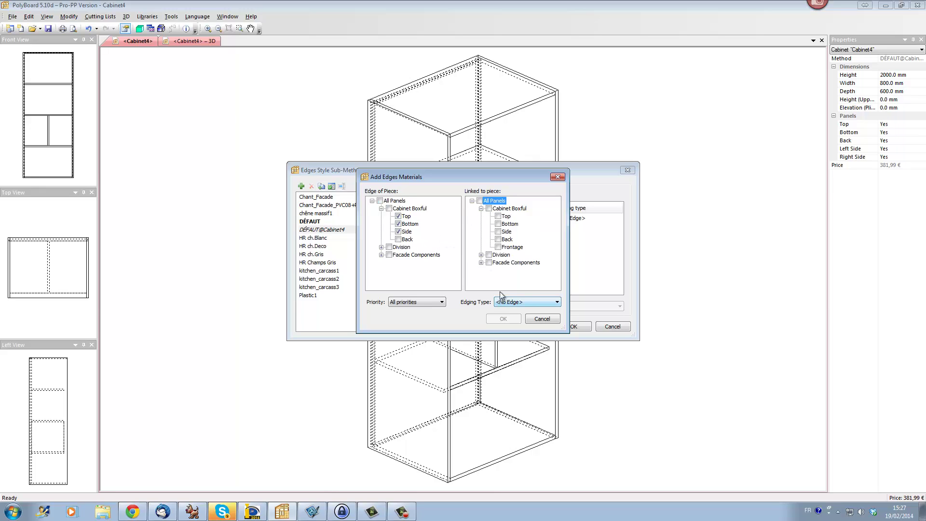
pyautogui.click(498, 247)
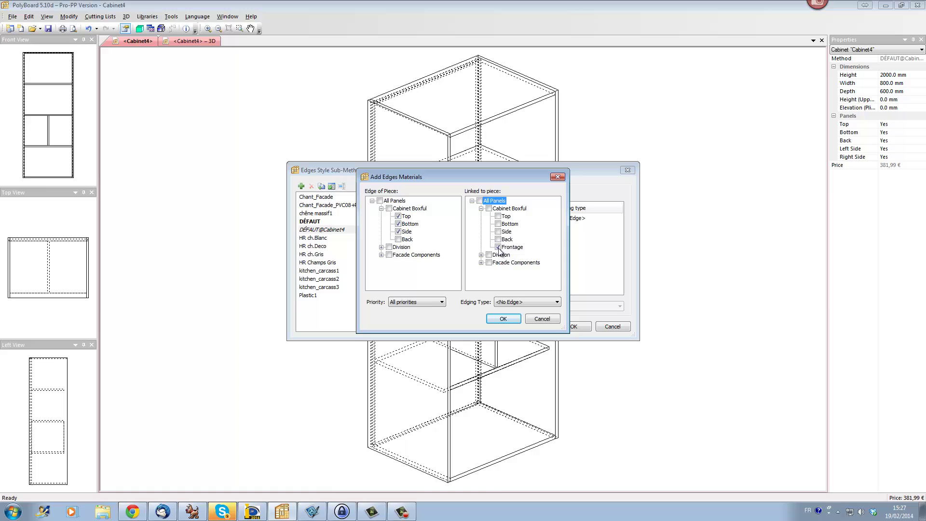
pyautogui.click(503, 318)
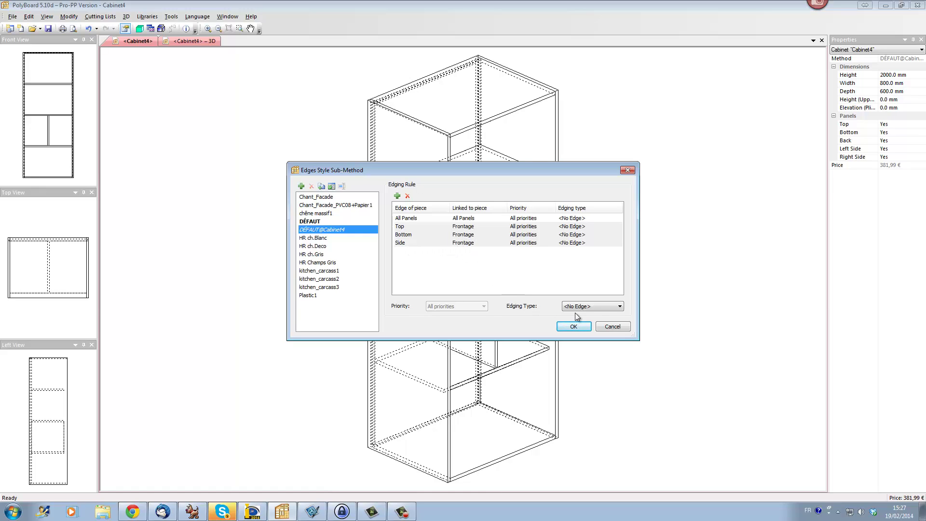
# Step: Give the Top, Bottom and Side front-edge rules 0.7, 1.0 mm edging across the whole cabinet
pyautogui.click(620, 307)
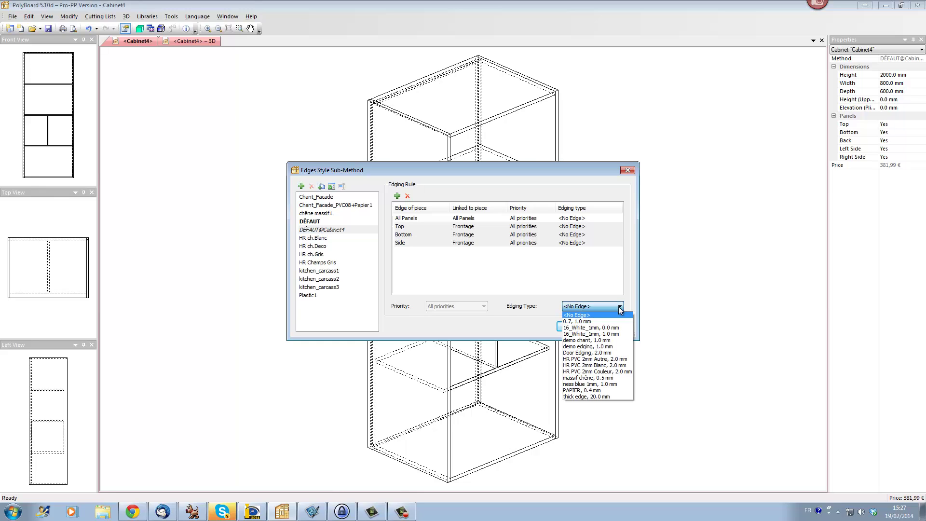
pyautogui.click(594, 321)
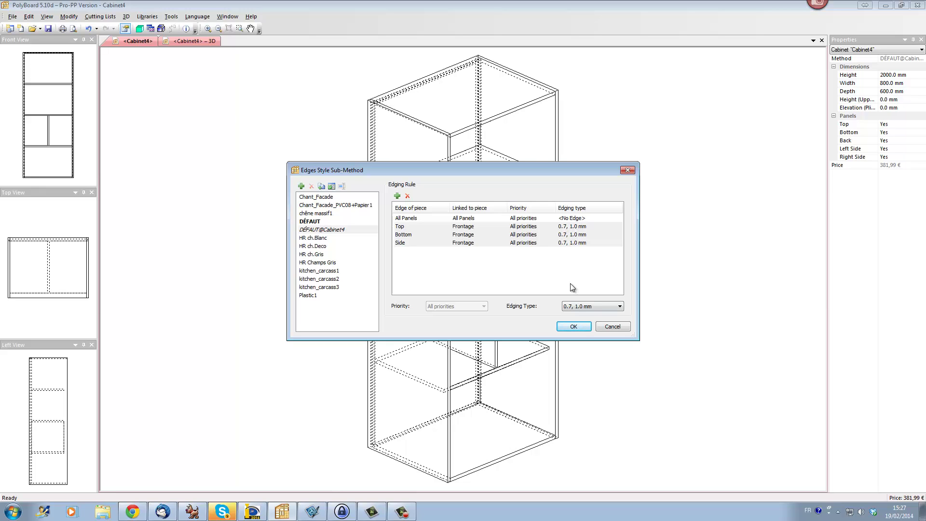
pyautogui.click(579, 325)
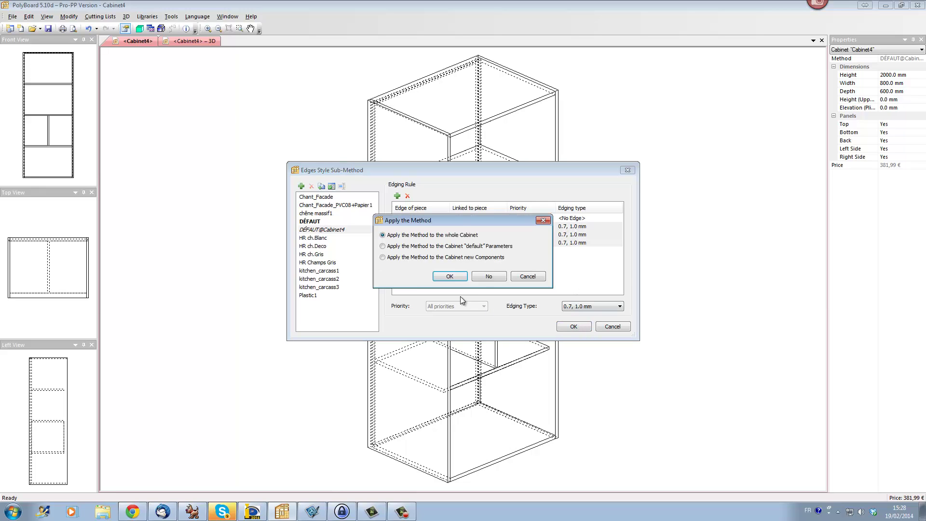
pyautogui.click(454, 277)
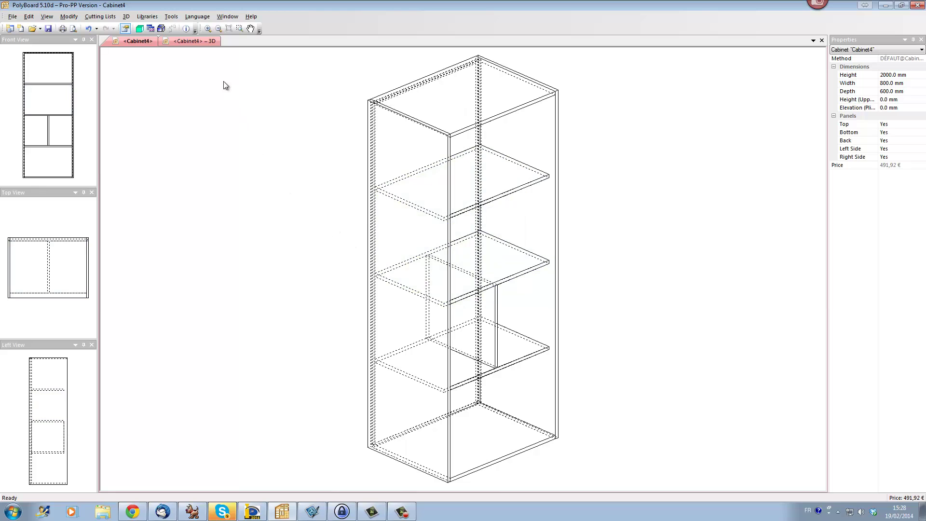
# Step: Inspect Cabinet4's new front-edge edging in 3D, then bring up Libraries > Sub-Methods
pyautogui.click(204, 42)
pyautogui.moveTo(376, 229); pyautogui.dragTo(447, 240)
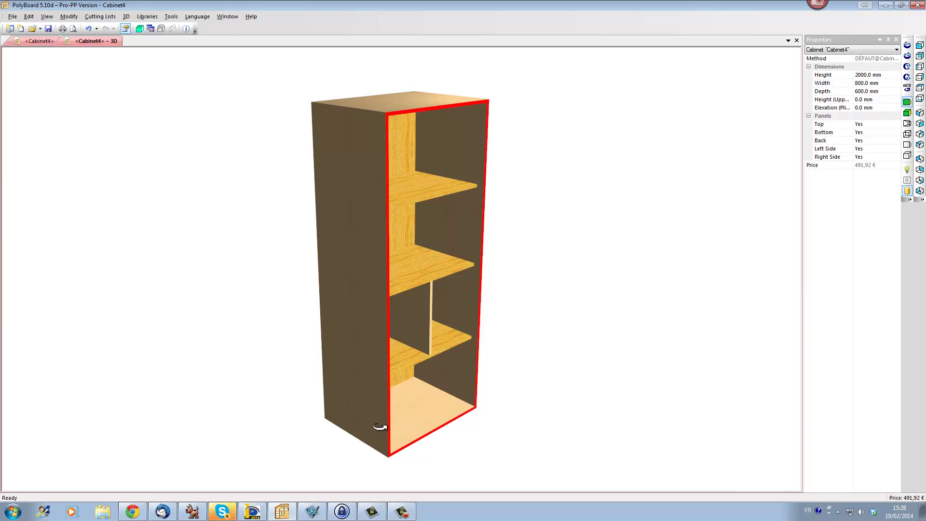
pyautogui.moveTo(351, 221); pyautogui.dragTo(389, 200)
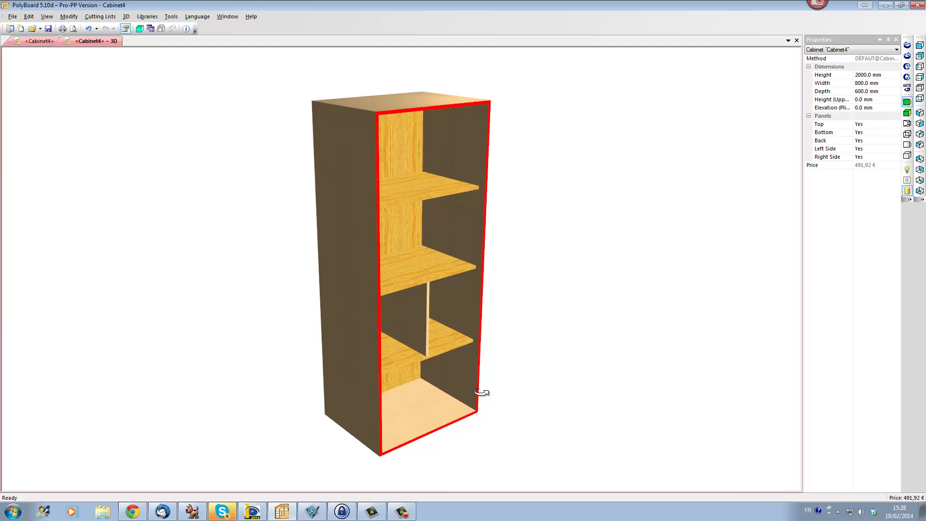
pyautogui.click(147, 17)
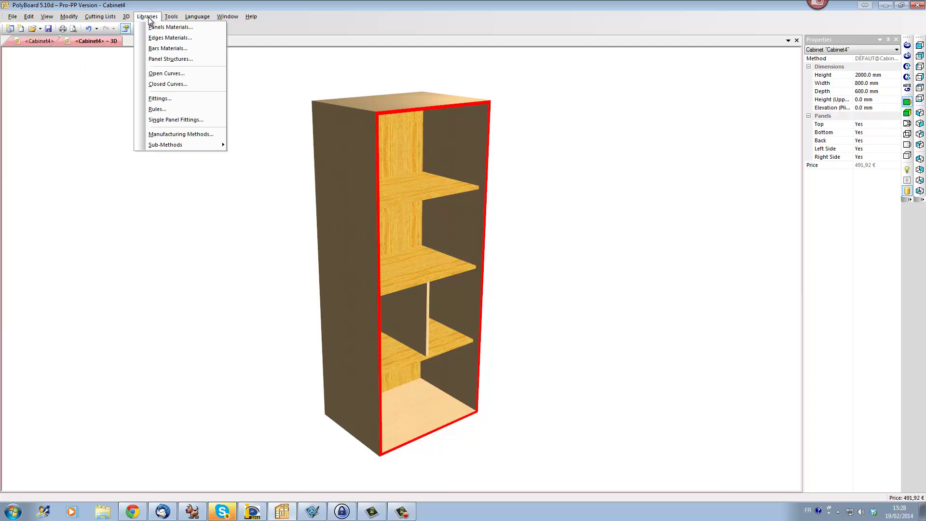
pyautogui.moveTo(163, 146)
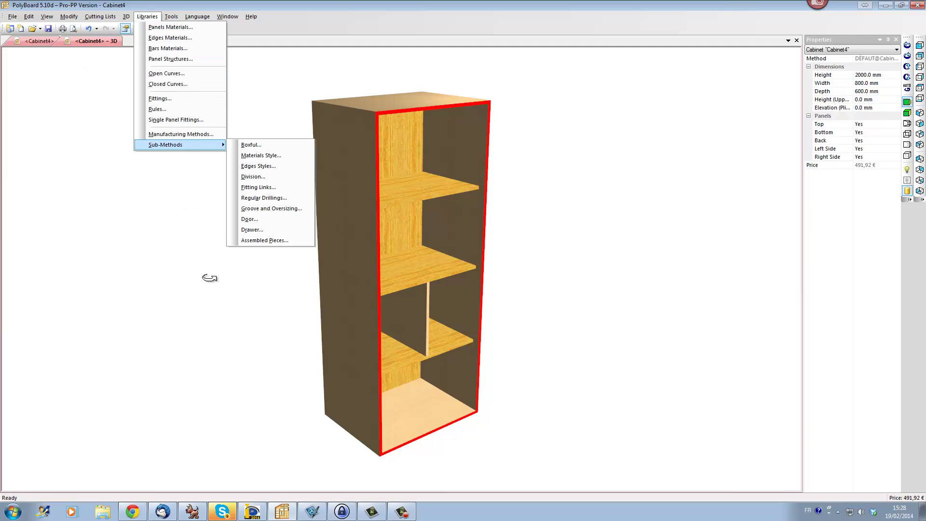